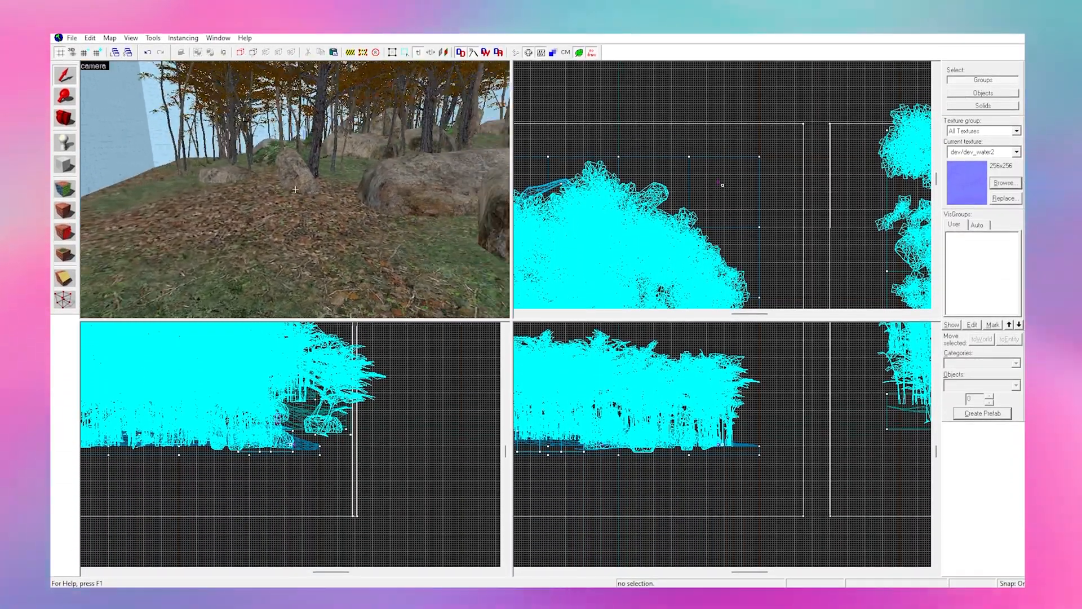
# Step: Place a new entity on the forest floor using the Entity tool
pyautogui.press('z')
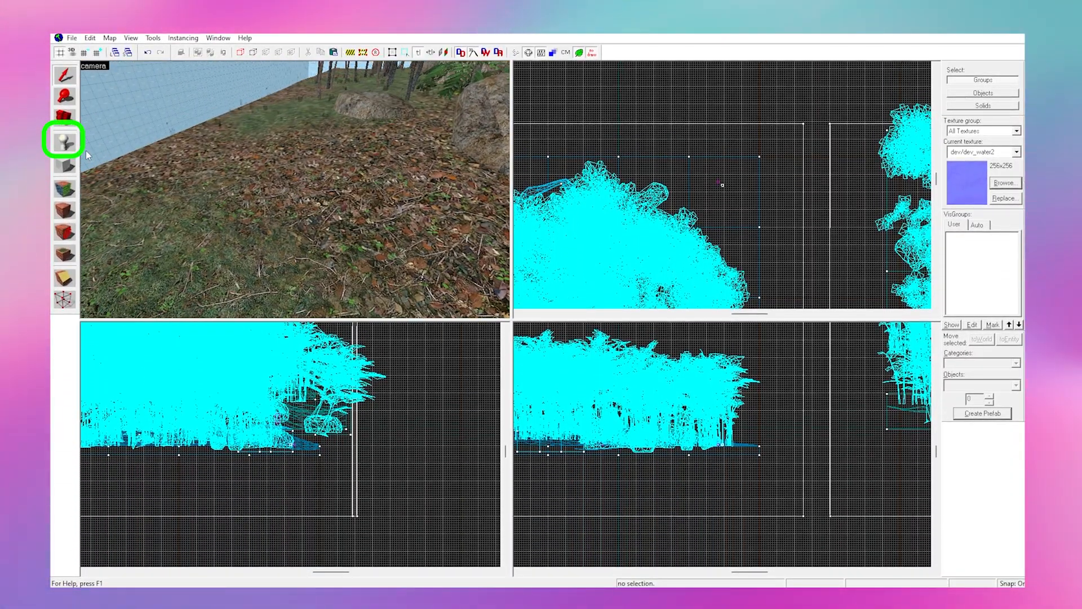
pyautogui.hotkey('shift', 'e')
pyautogui.click(221, 195)
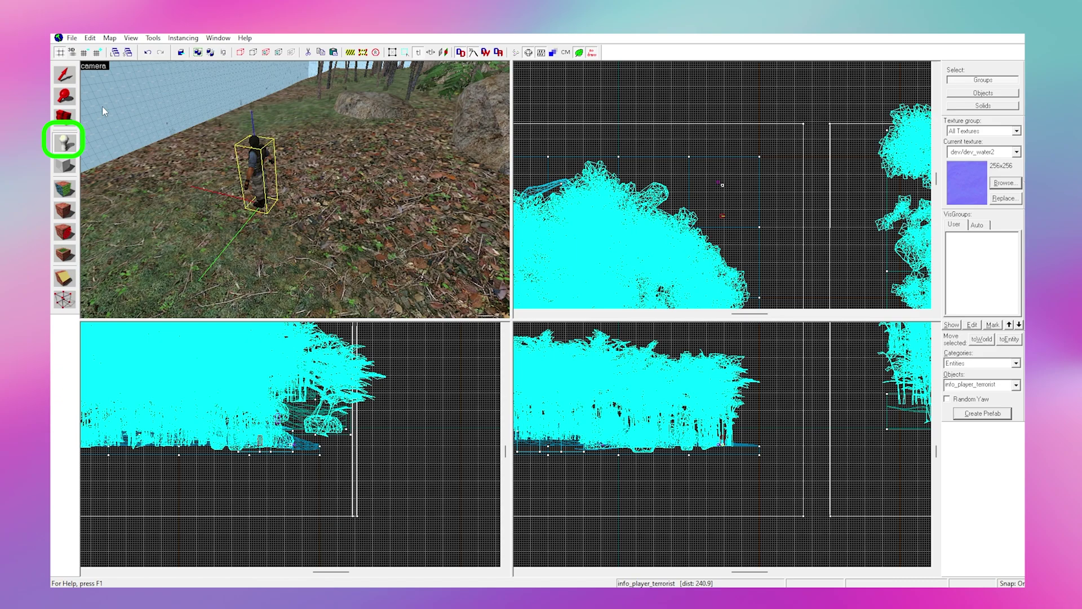
# Step: Change the new entity's class to env_fog_controller in its properties
pyautogui.doubleClick(254, 163)
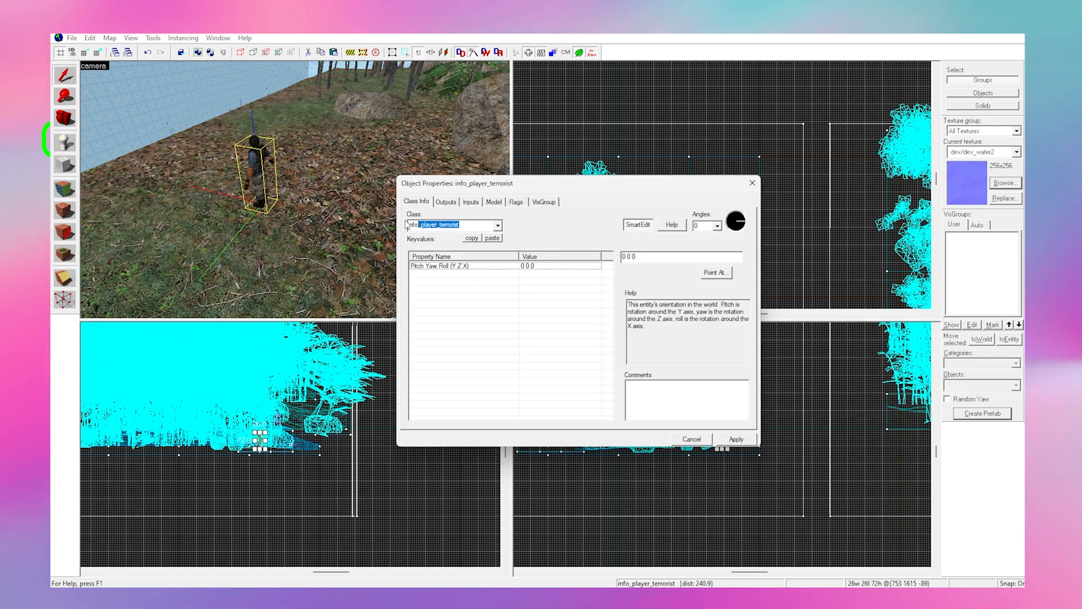
pyautogui.click(376, 221)
pyautogui.write('env_fog_controll')
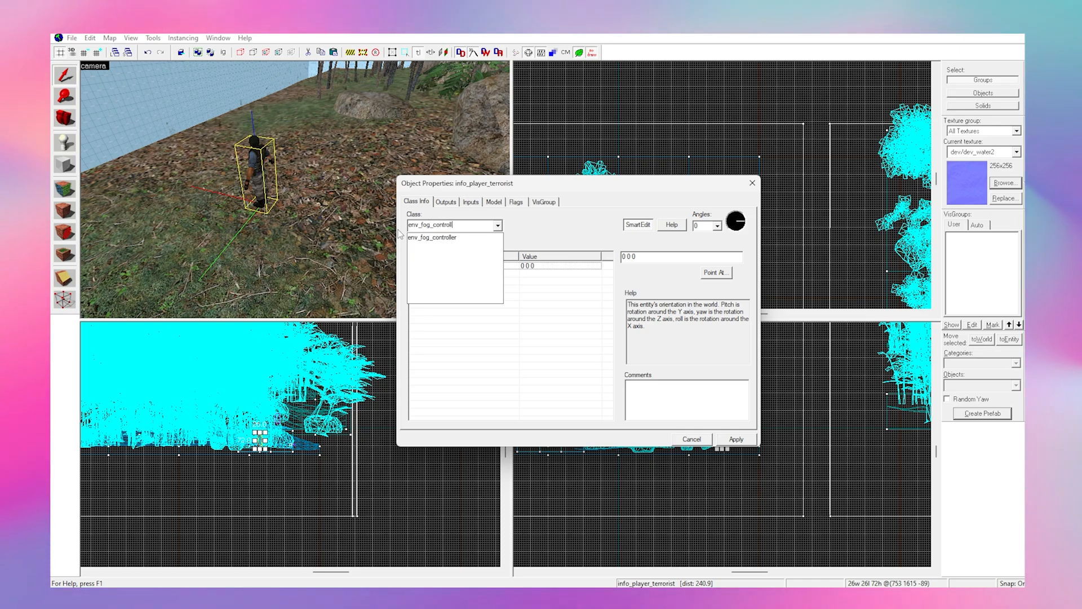
pyautogui.press('Return')
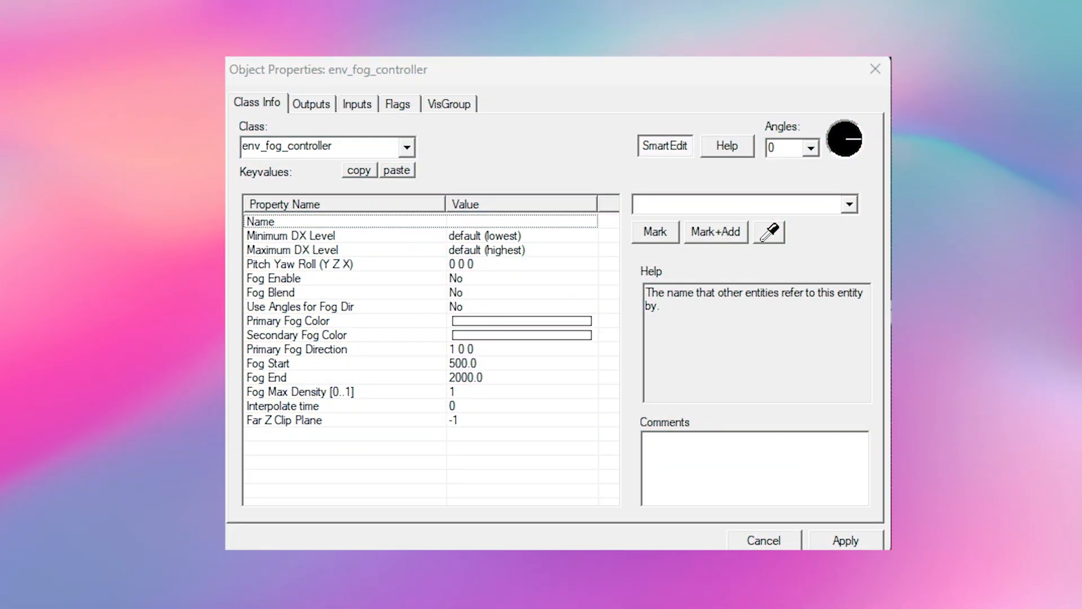
# Step: Set Fog Enable to Yes on the env_fog_controller and apply it
pyautogui.click(491, 278)
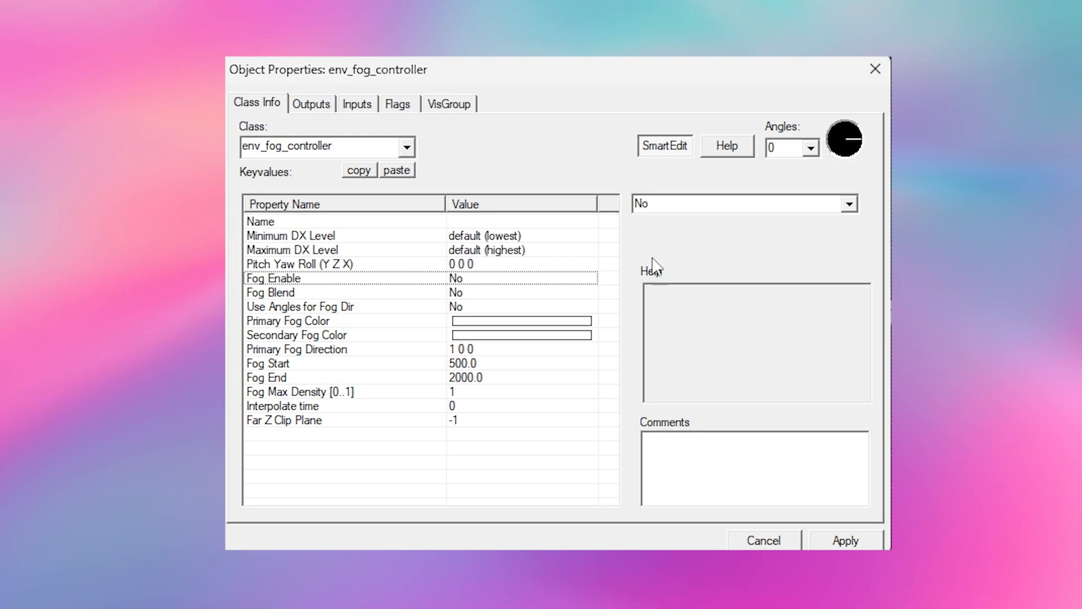
pyautogui.click(849, 204)
pyautogui.click(806, 236)
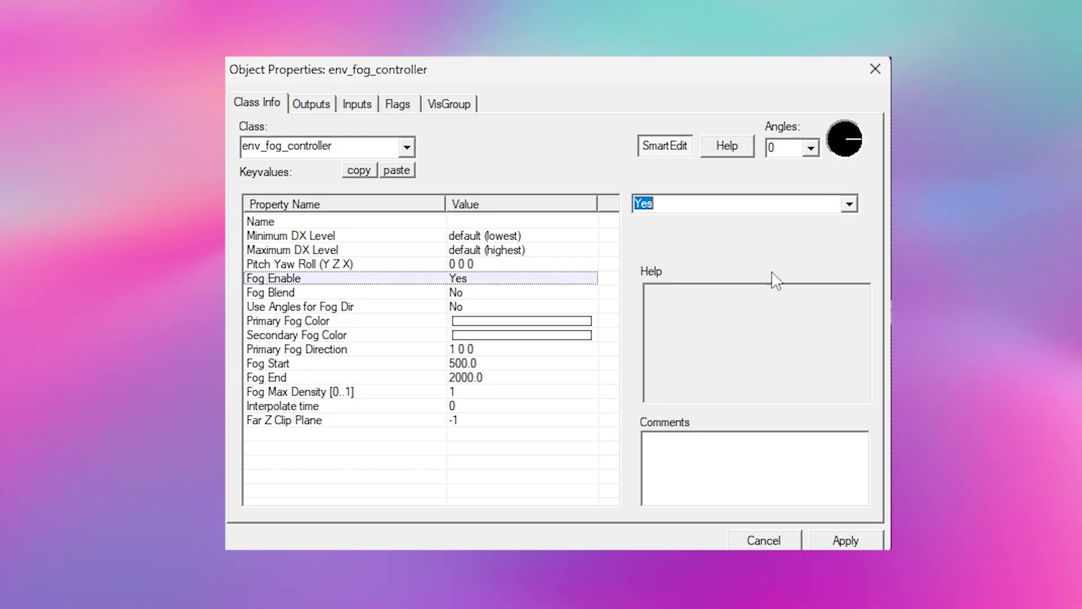
pyautogui.click(845, 540)
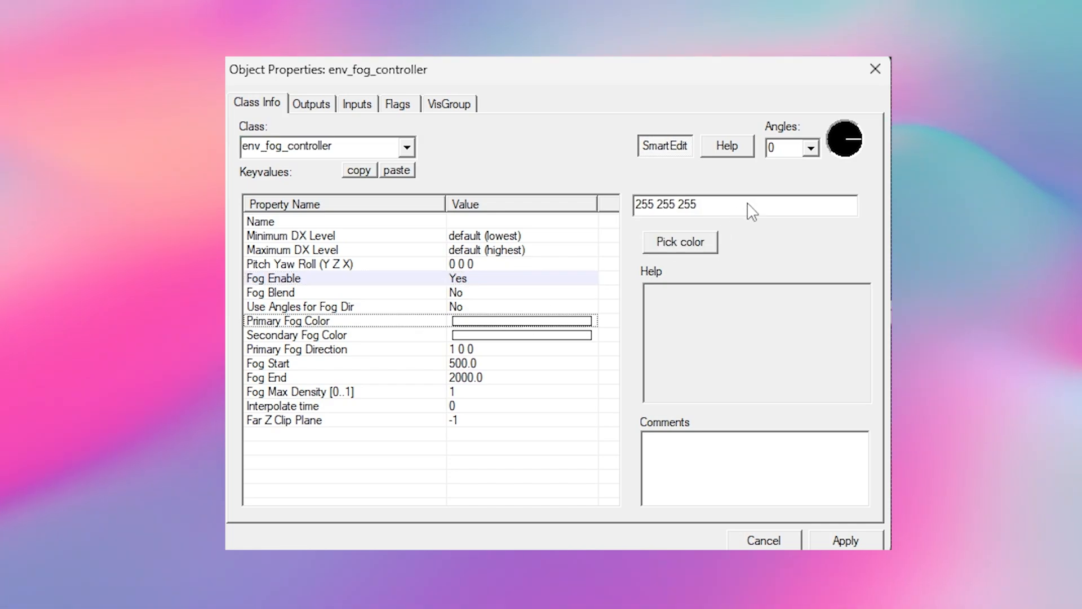
# Step: Set the Secondary Fog Color to grey 185 185 185
pyautogui.click(521, 335)
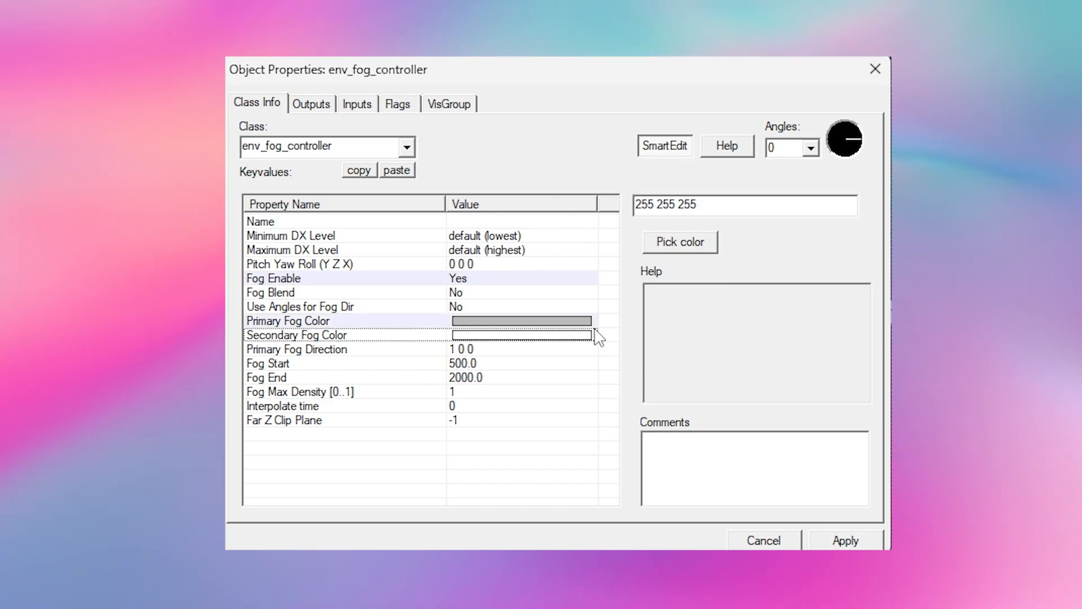
pyautogui.doubleClick(668, 204)
pyautogui.write('185 185 185')
pyautogui.click(845, 540)
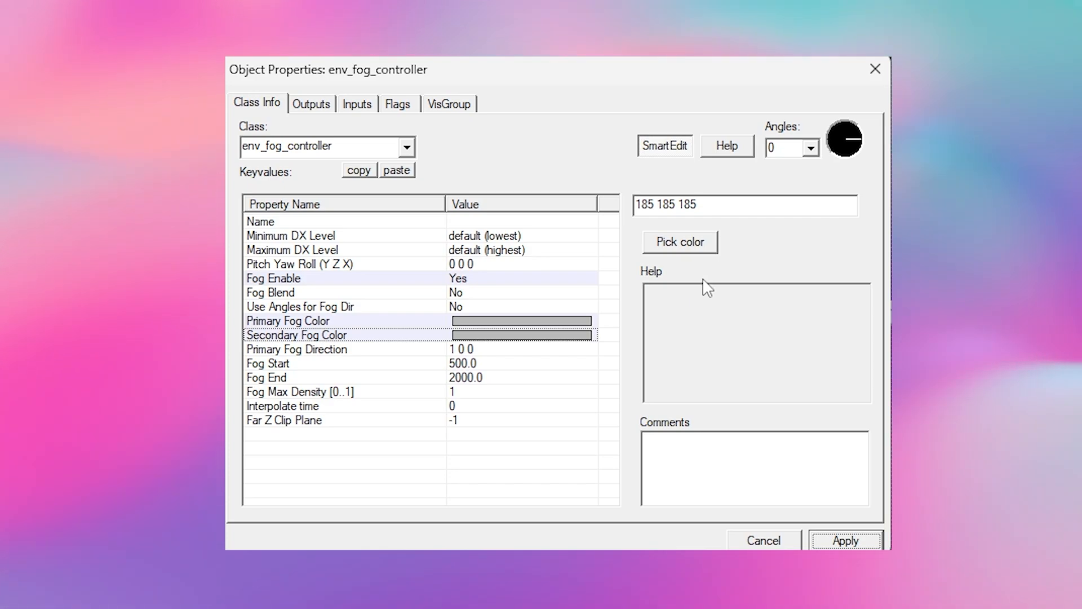
# Step: Set Fog Start to 0 and Fog End to 620
pyautogui.click(535, 366)
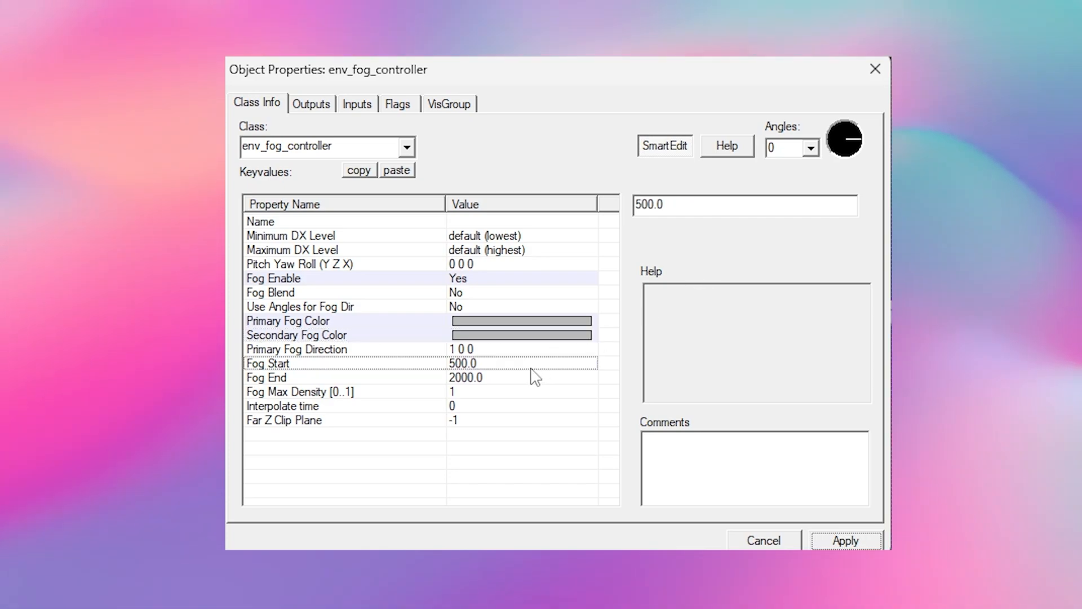
pyautogui.write('0')
pyautogui.click(521, 379)
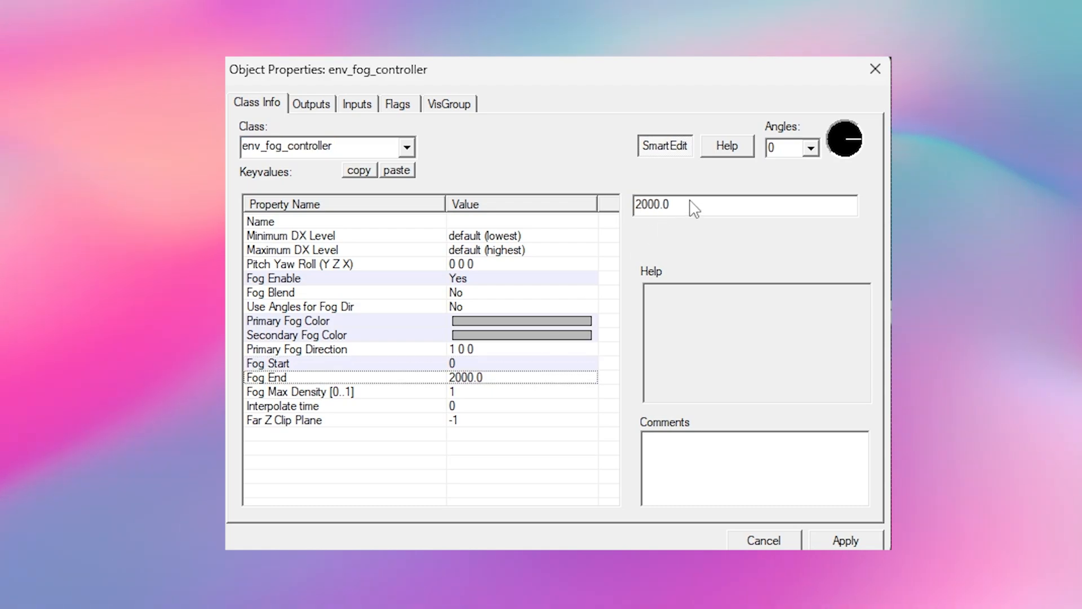
pyautogui.doubleClick(701, 205)
pyautogui.write('620')
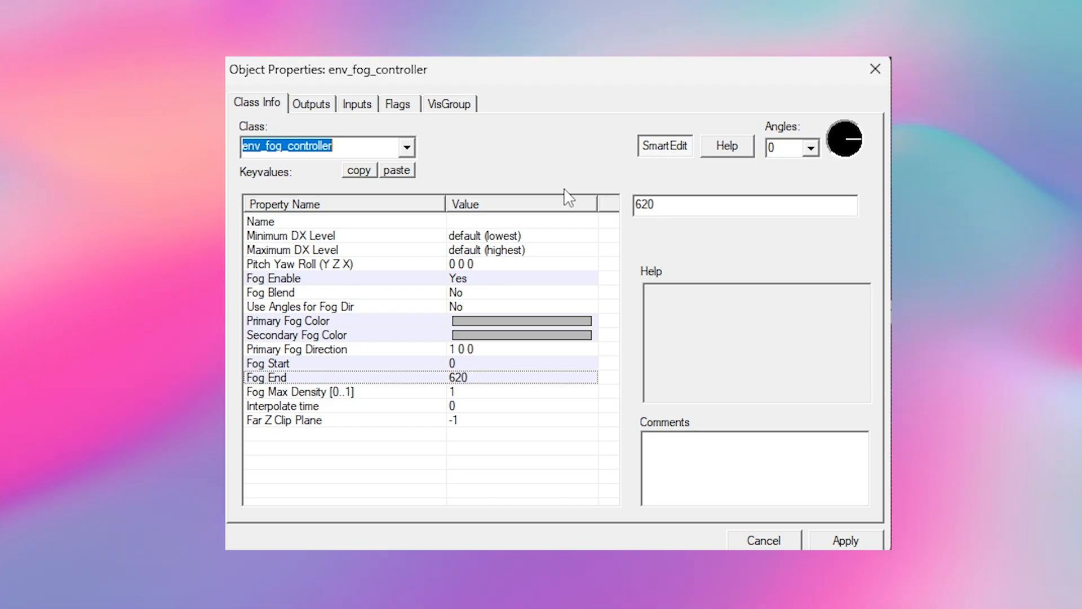
pyautogui.click(468, 420)
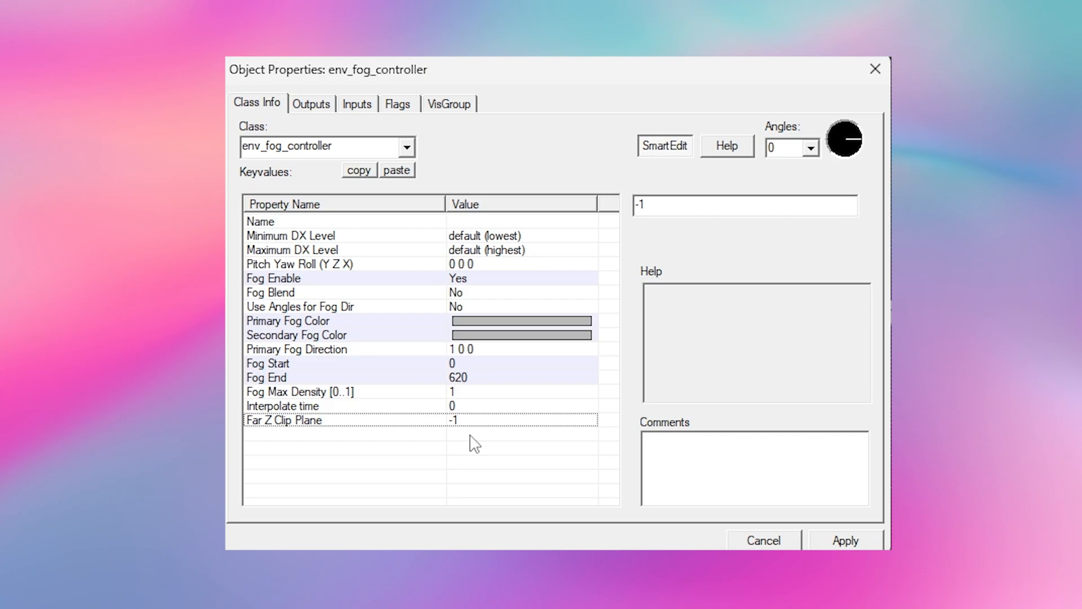
pyautogui.moveTo(681, 205); pyautogui.dragTo(617, 207)
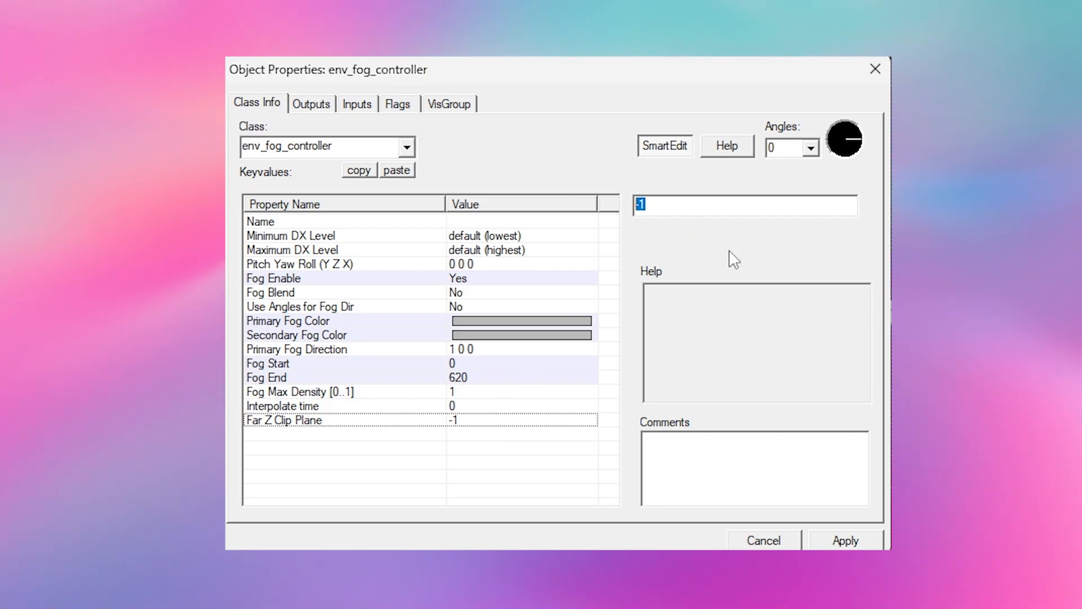
pyautogui.write('620')
pyautogui.press('Return')
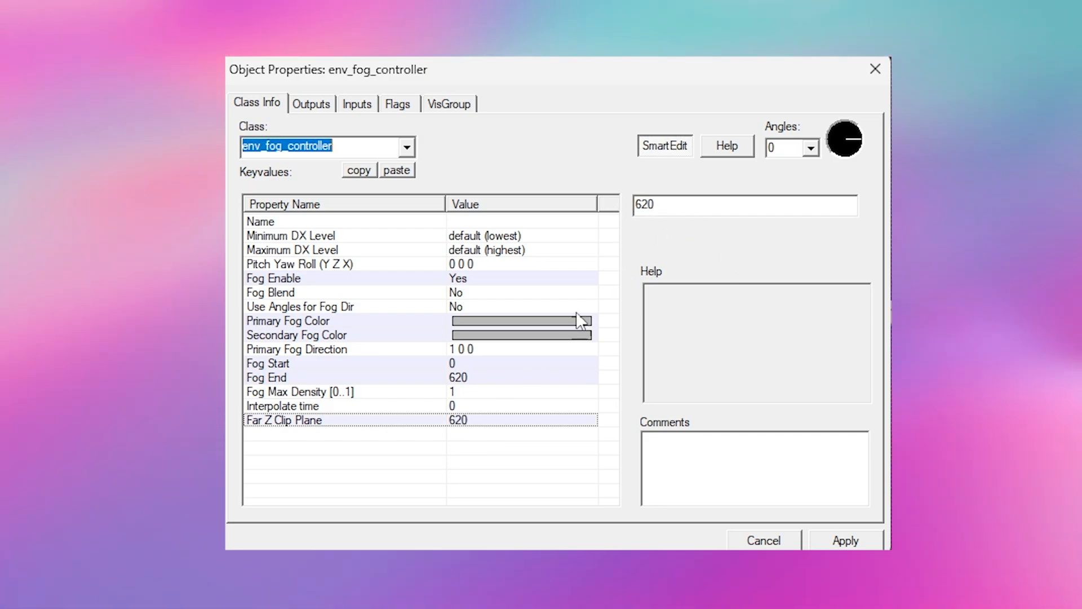
pyautogui.click(464, 378)
pyautogui.click(466, 420)
pyautogui.click(474, 378)
pyautogui.click(478, 421)
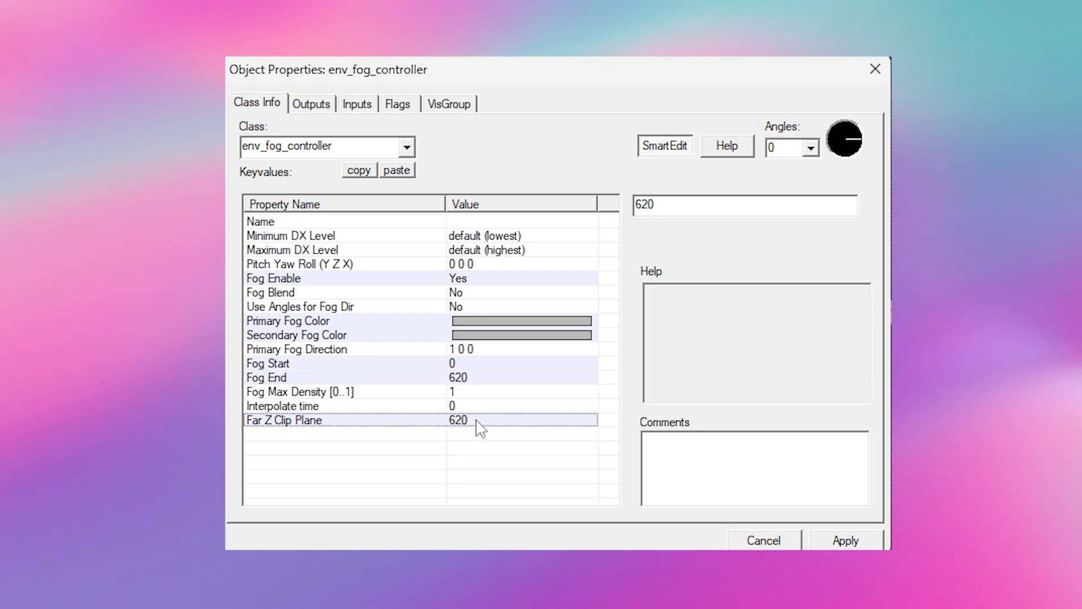
pyautogui.click(663, 209)
pyautogui.write('800')
pyautogui.press('Return')
pyautogui.click(495, 377)
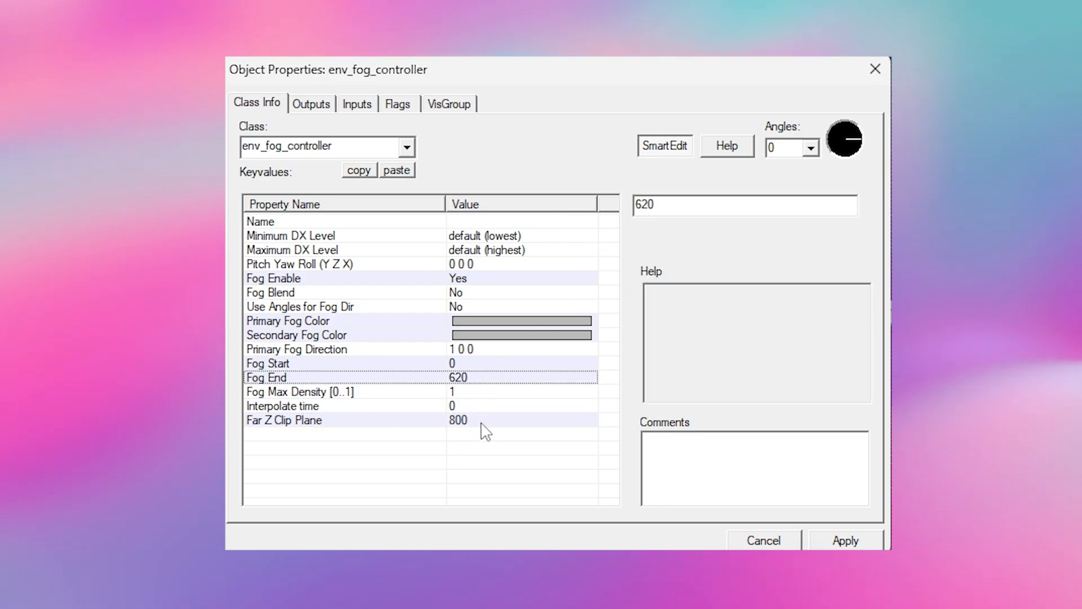
pyautogui.click(490, 421)
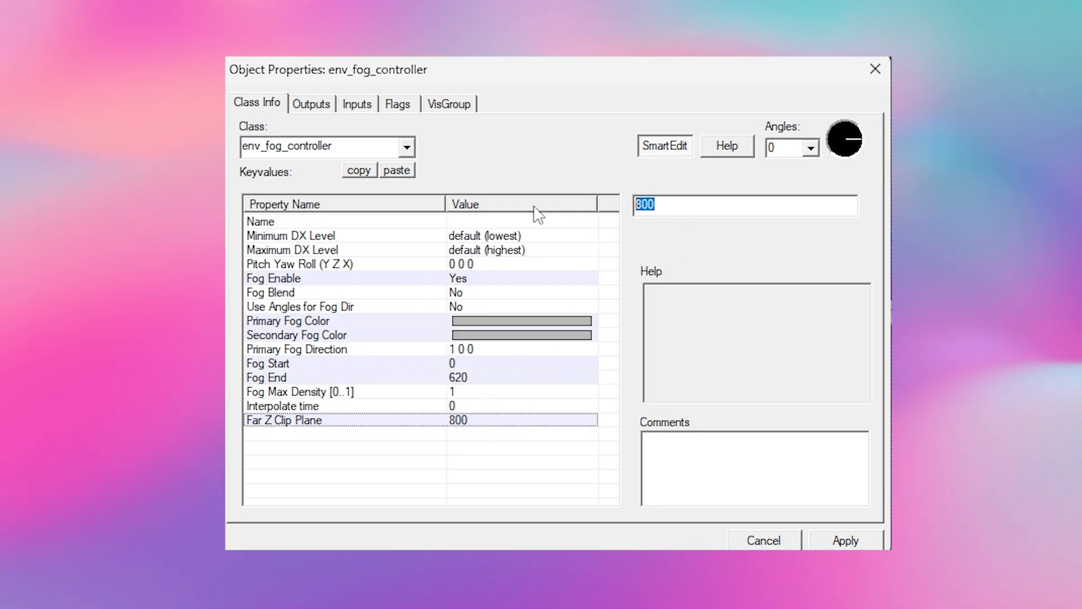
pyautogui.write('-1')
pyautogui.click(544, 448)
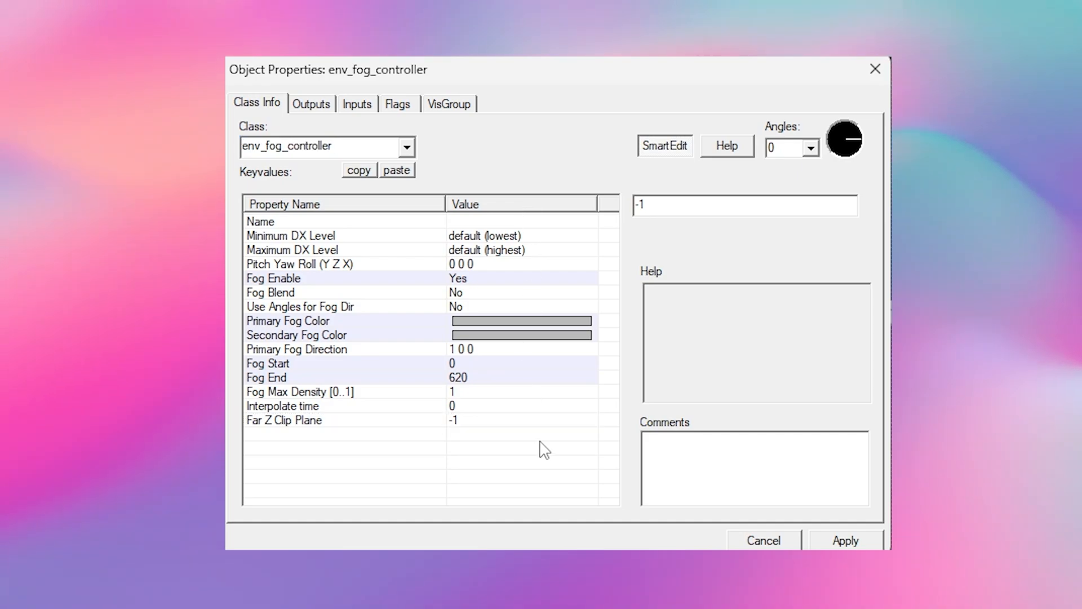
pyautogui.click(833, 540)
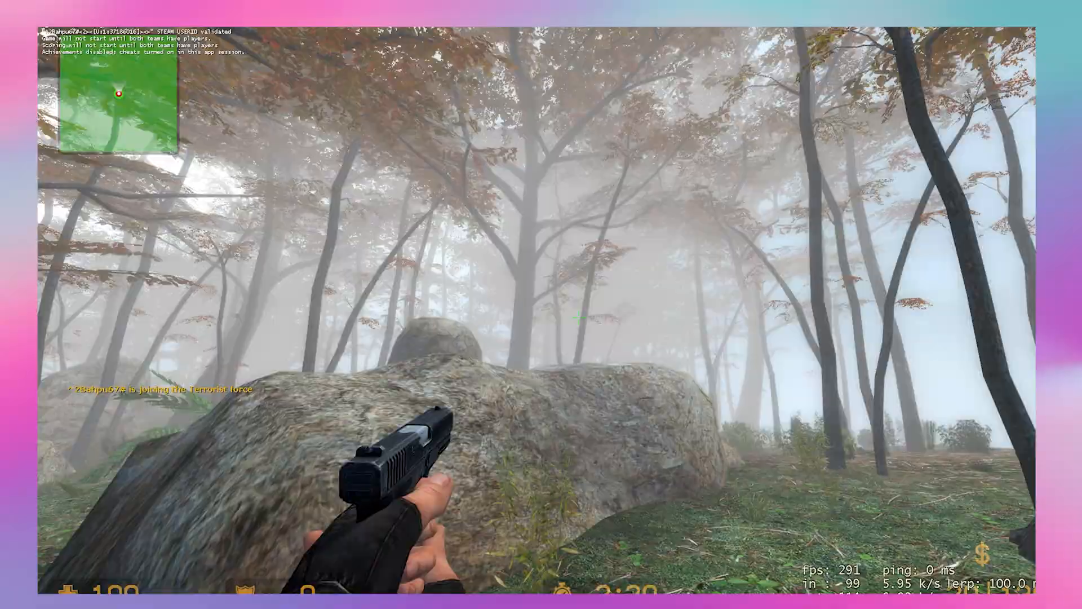
# Step: Walk forward through the grey fog veiling the distant trees
pyautogui.press('w')
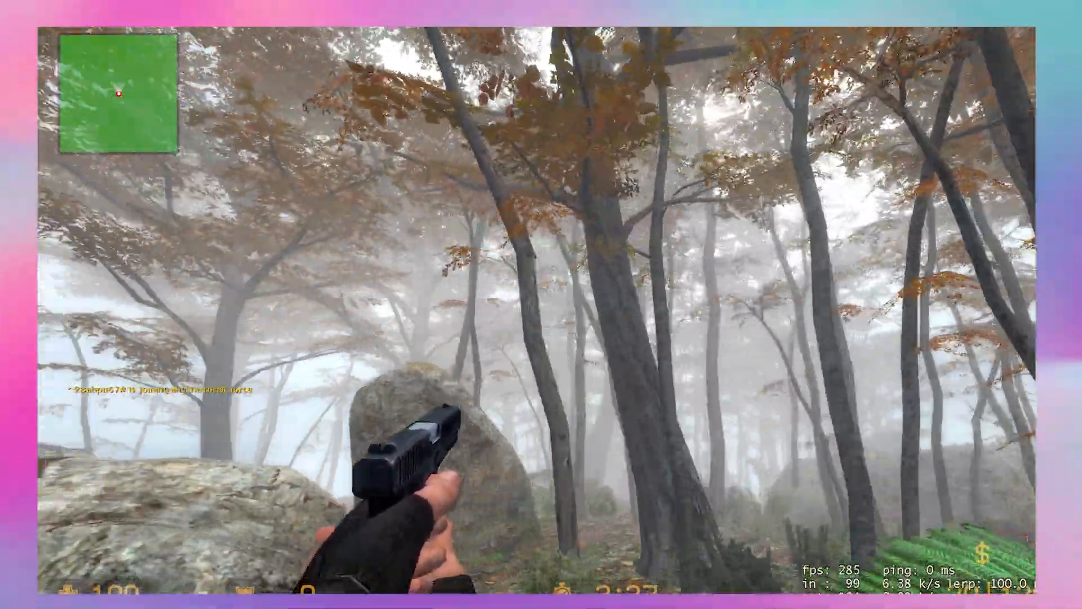
pyautogui.press('w')
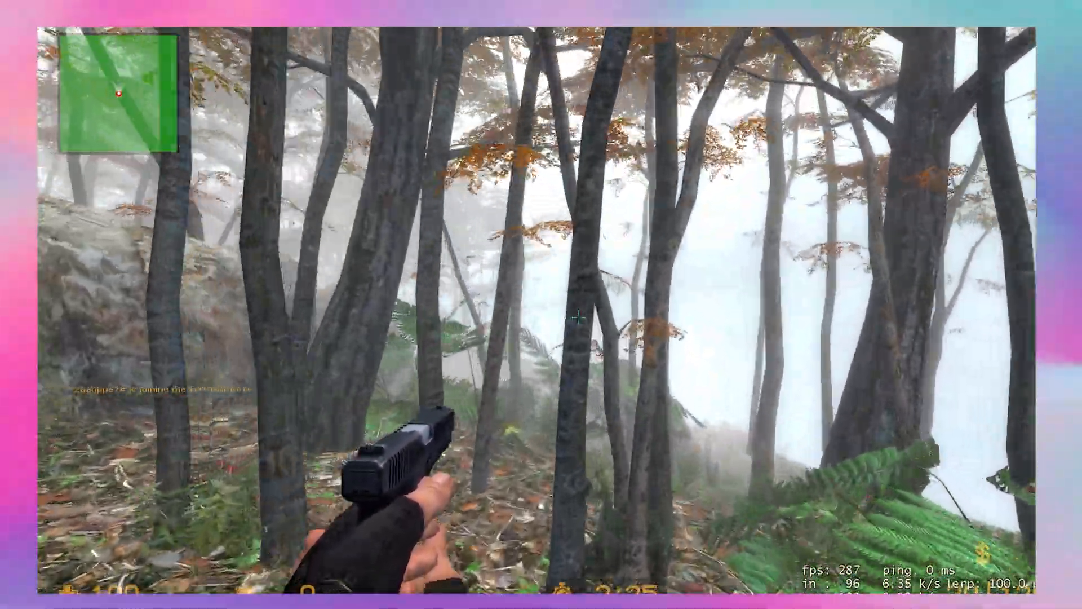